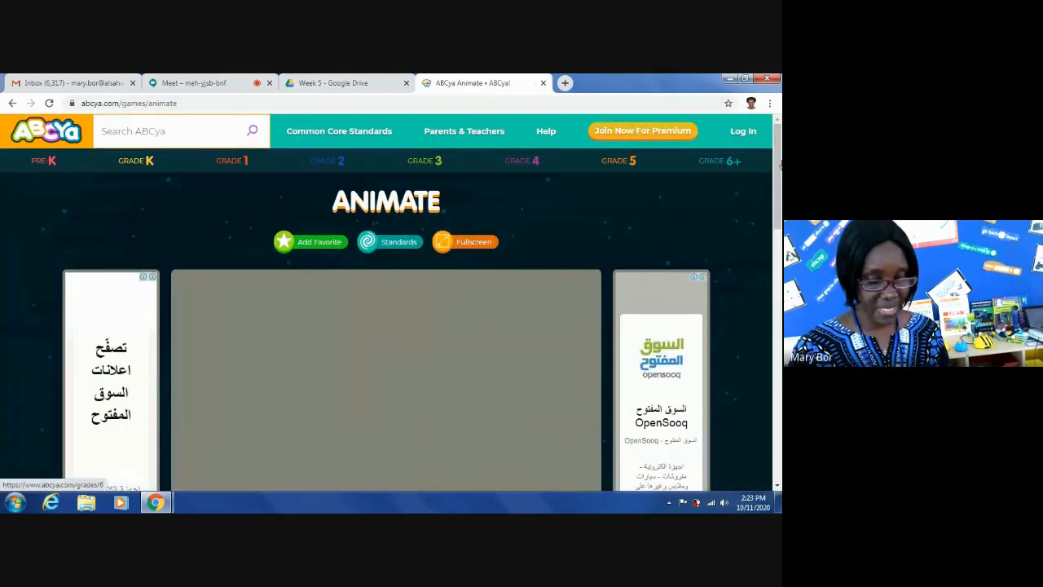
# - Start the Animate activity so its blank drawing canvas opens
pyautogui.moveTo(779, 173); pyautogui.dragTo(779, 206)
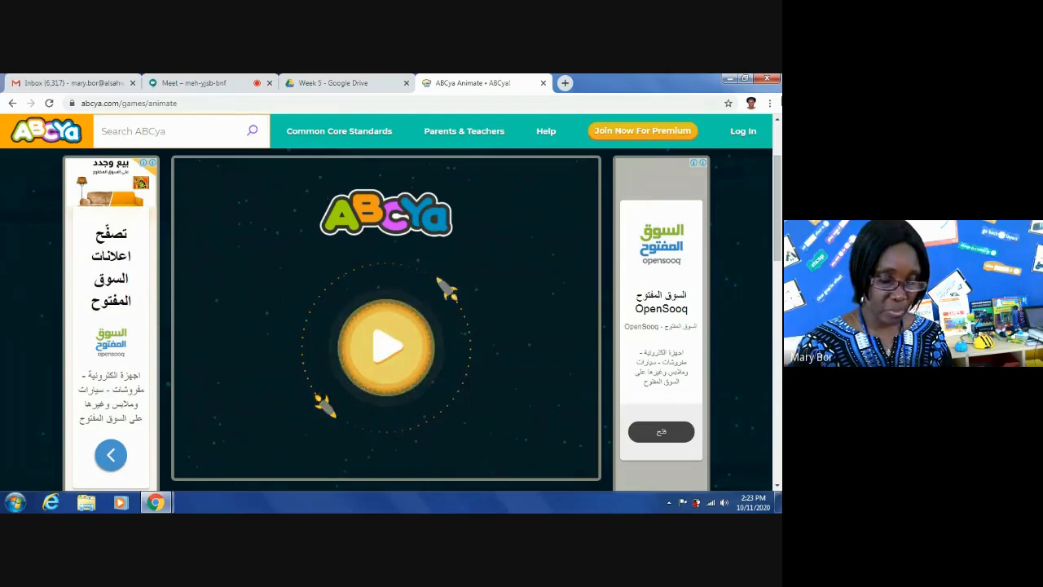
pyautogui.click(392, 353)
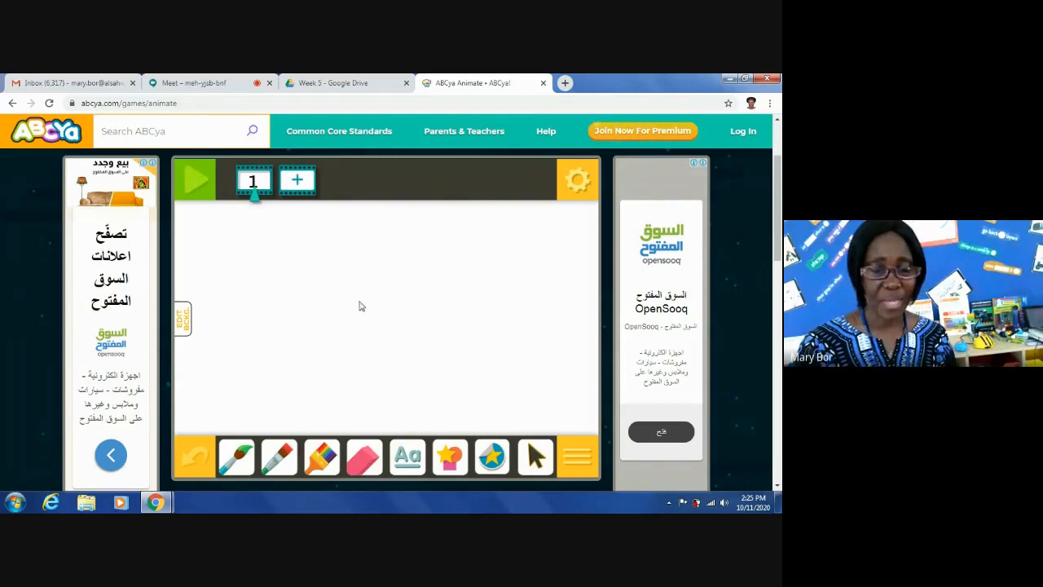
# - Choose the Paintbrush tool and set its paint color to black
pyautogui.scroll(3, 204, 436)
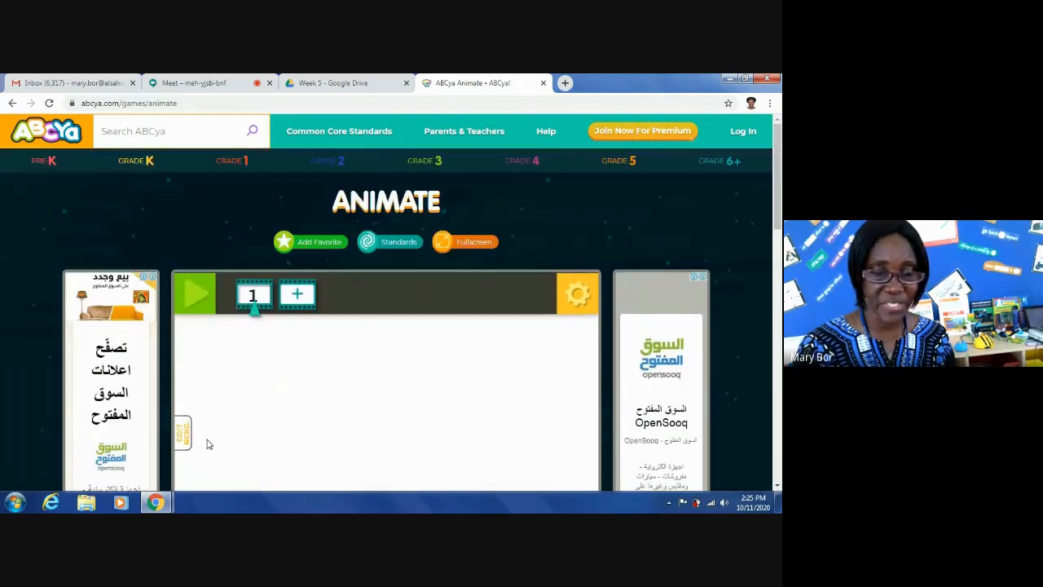
pyautogui.moveTo(778, 173); pyautogui.dragTo(781, 221)
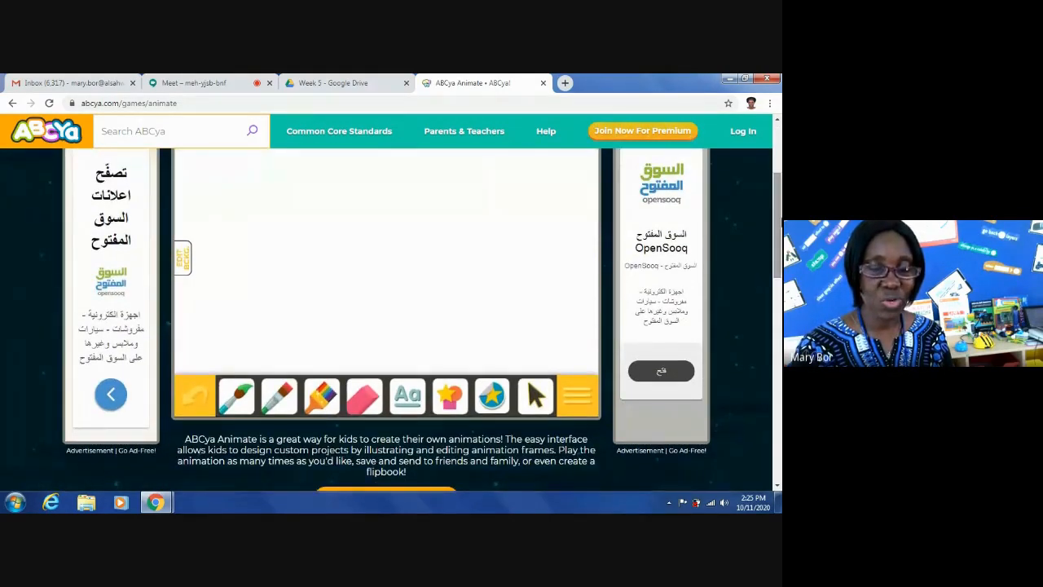
pyautogui.moveTo(780, 225); pyautogui.dragTo(779, 233)
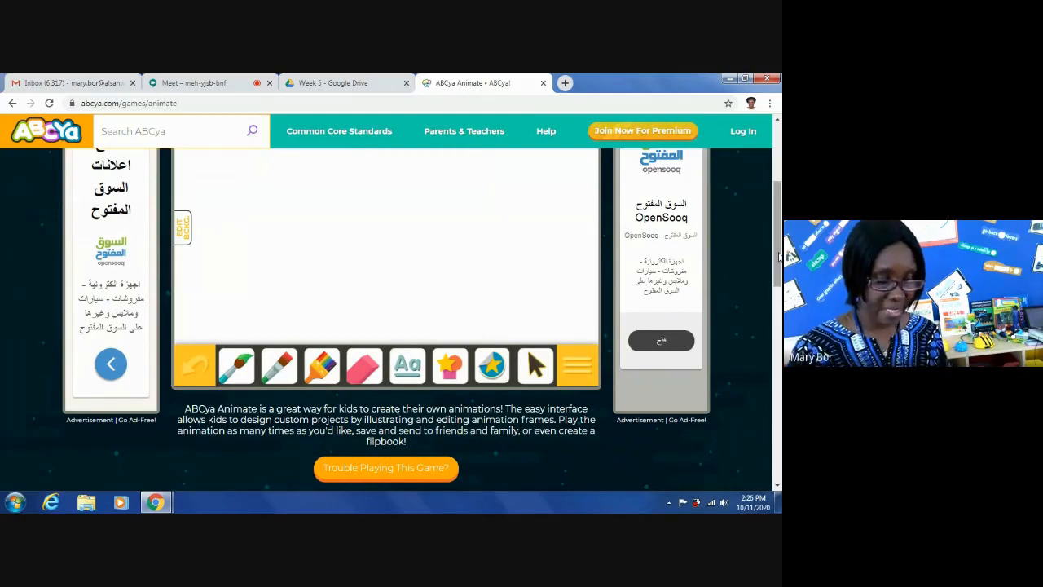
pyautogui.scroll(1, 779, 256)
pyautogui.moveTo(779, 255); pyautogui.dragTo(766, 233)
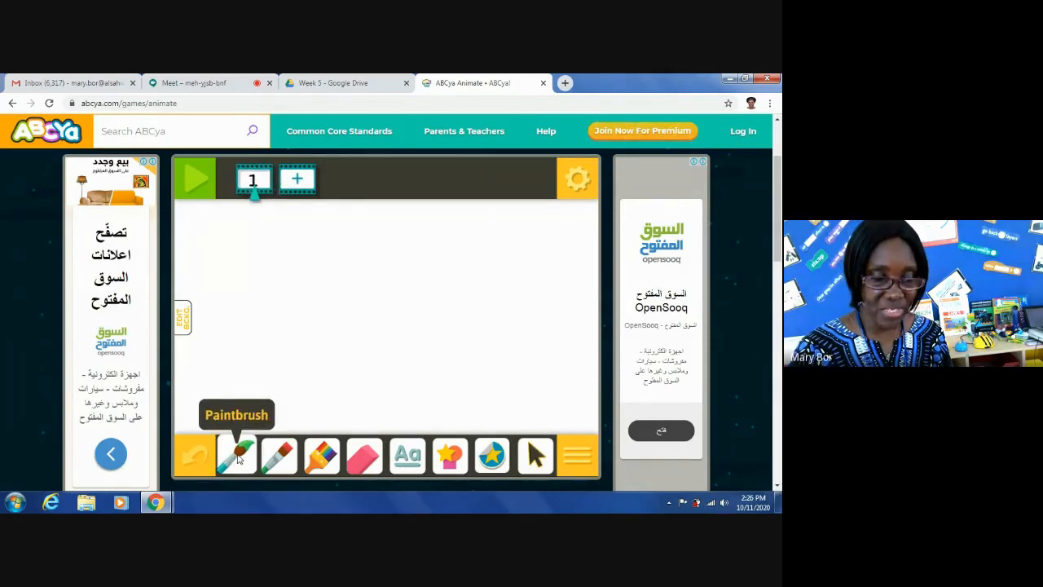
pyautogui.click(238, 459)
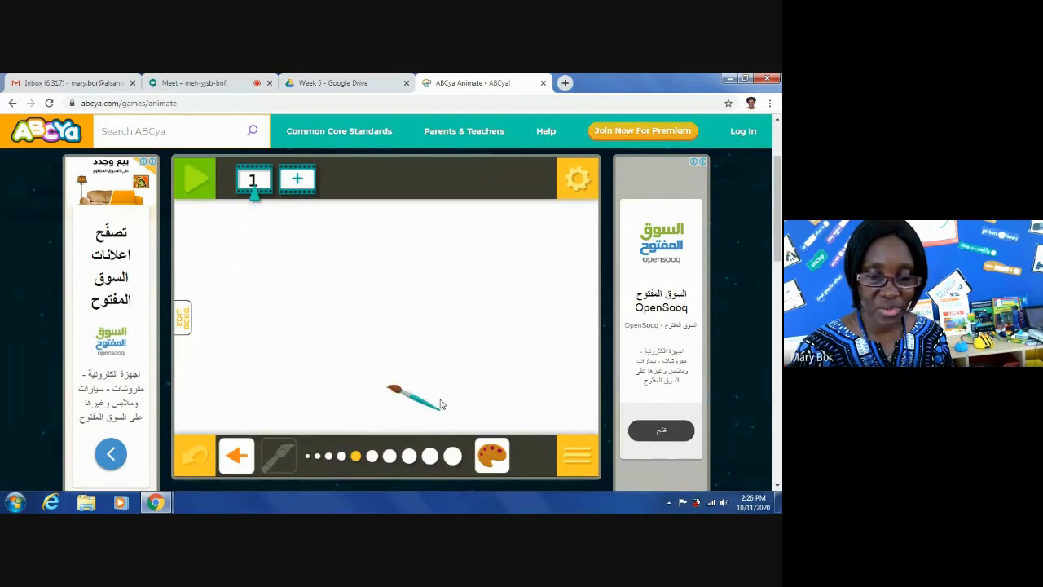
pyautogui.click(499, 460)
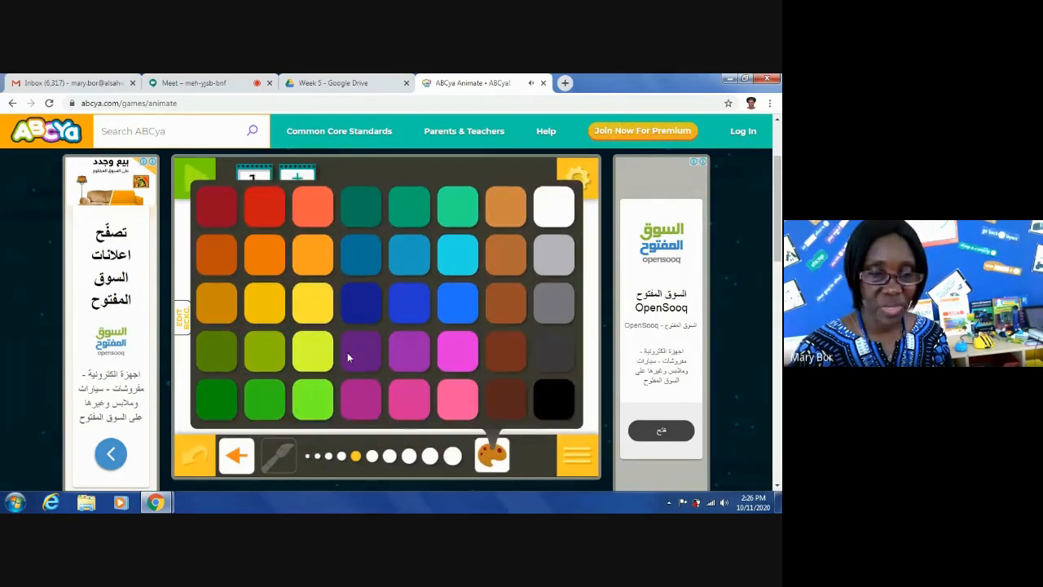
pyautogui.click(549, 399)
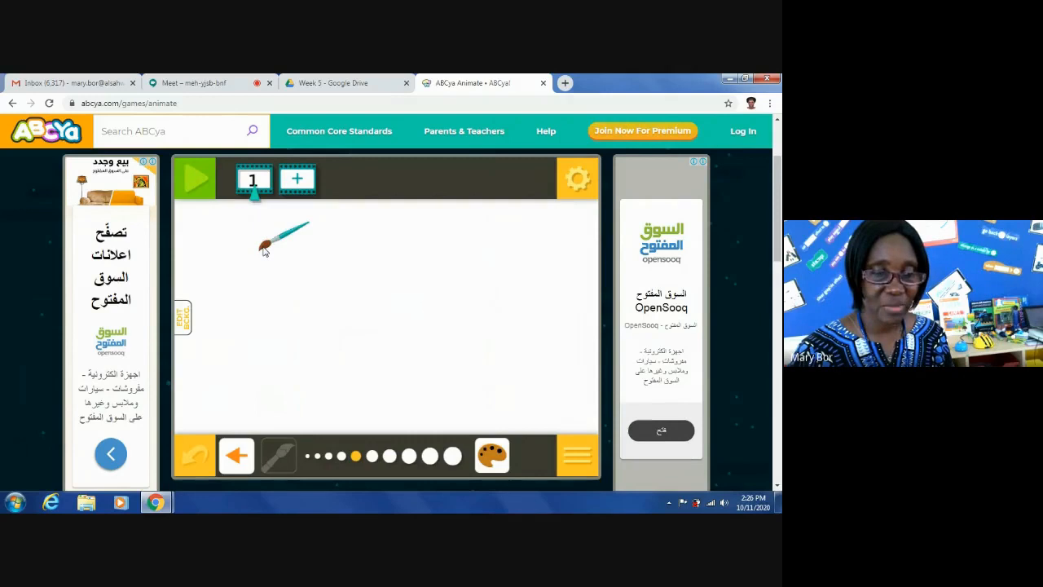
# - Paint a black stick figure in frame 1 with a round head, bent legs with feet, and both arms hanging down
pyautogui.moveTo(254, 262)
pyautogui.mouseDown()
pyautogui.moveTo(252, 251)
pyautogui.moveTo(246, 274)
pyautogui.moveTo(284, 295)
pyautogui.moveTo(291, 247)
pyautogui.moveTo(255, 245)
pyautogui.moveTo(266, 266)
pyautogui.mouseUp()
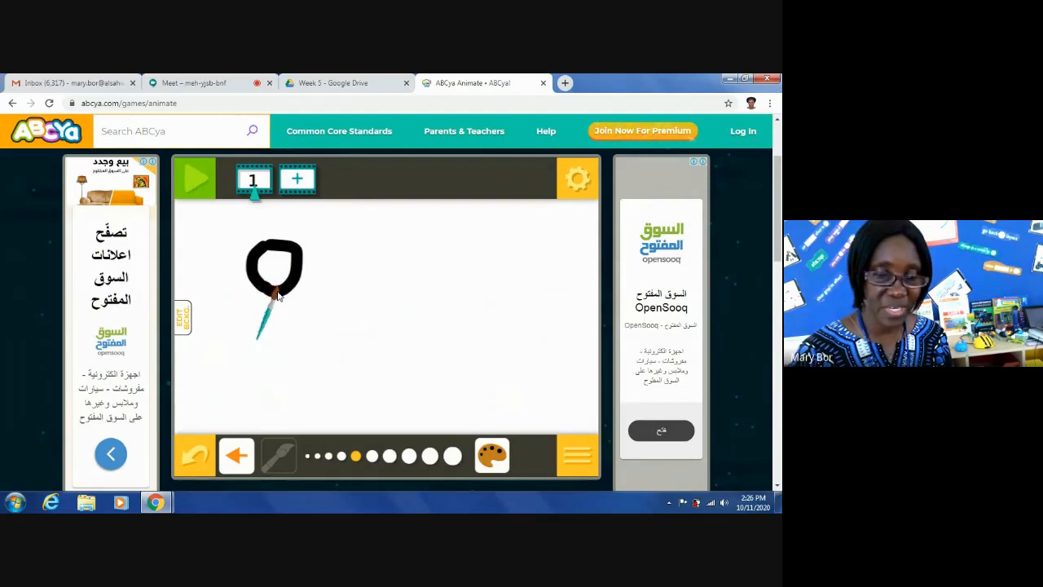
pyautogui.moveTo(277, 298); pyautogui.dragTo(289, 410)
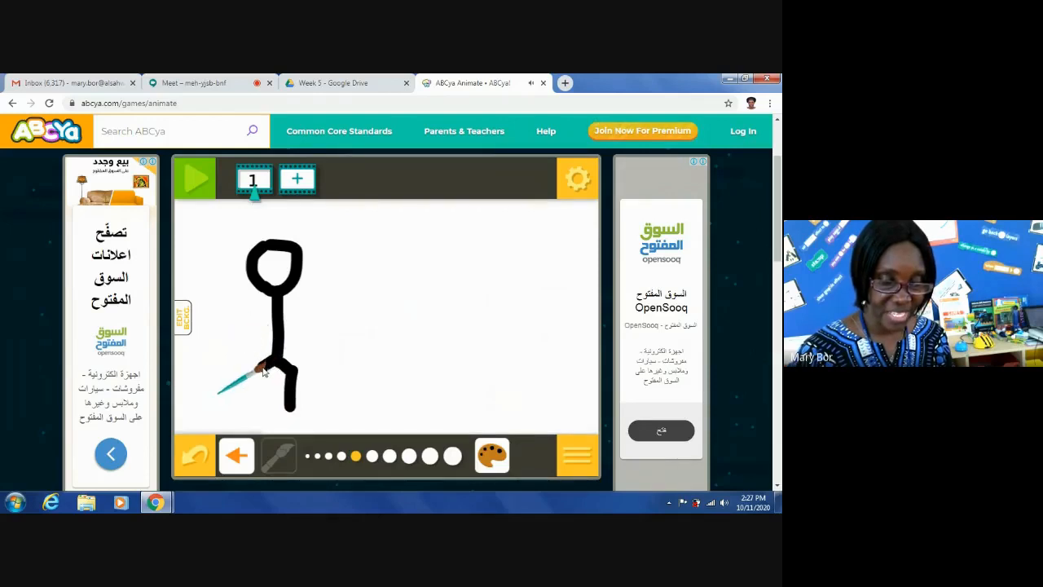
pyautogui.moveTo(262, 367)
pyautogui.mouseDown()
pyautogui.moveTo(265, 406)
pyautogui.moveTo(251, 406)
pyautogui.moveTo(305, 411)
pyautogui.mouseUp()
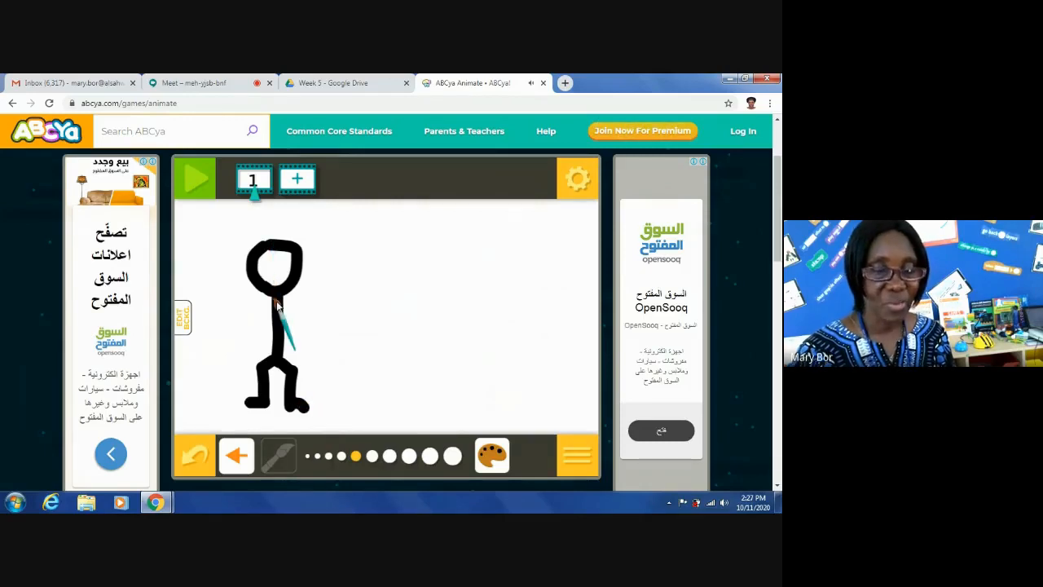
pyautogui.moveTo(283, 306); pyautogui.dragTo(301, 338)
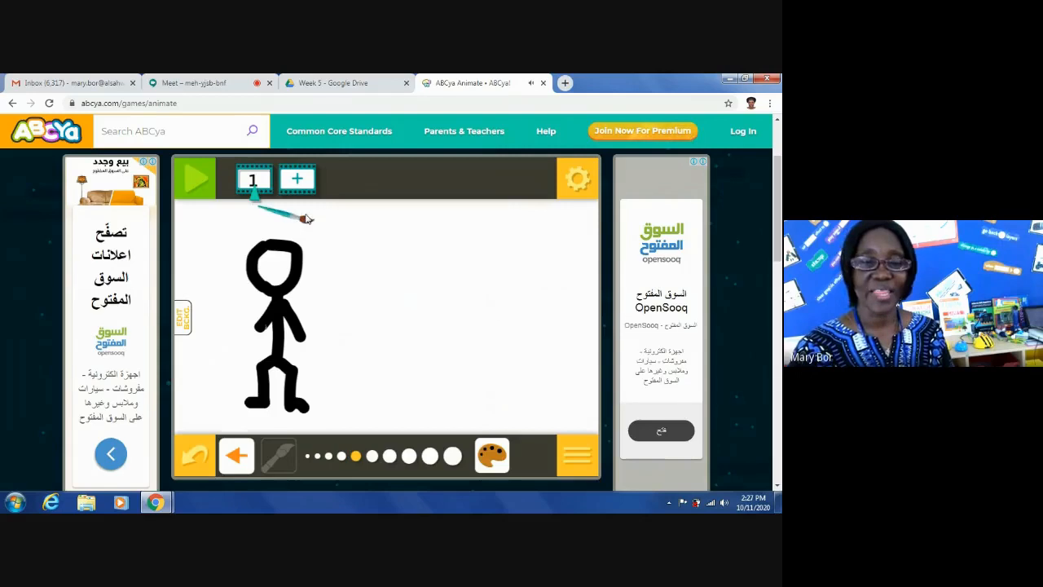
# - Add a second frame and paint the stick figure with arms stretched out sideways and legs spread apart
pyautogui.click(299, 181)
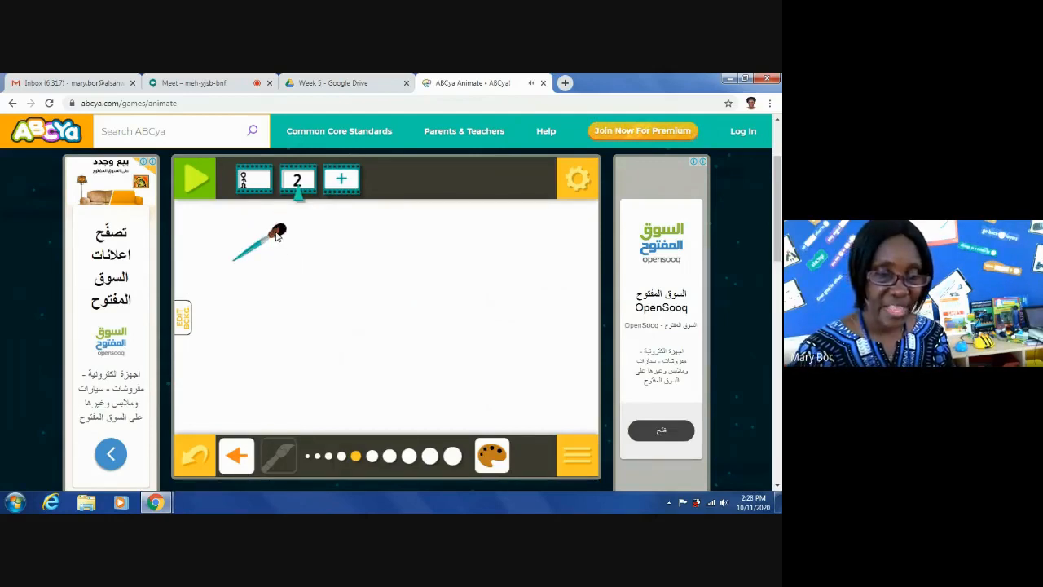
pyautogui.moveTo(275, 227)
pyautogui.mouseDown()
pyautogui.moveTo(265, 263)
pyautogui.moveTo(276, 280)
pyautogui.moveTo(303, 275)
pyautogui.moveTo(309, 251)
pyautogui.moveTo(308, 232)
pyautogui.moveTo(284, 230)
pyautogui.mouseUp()
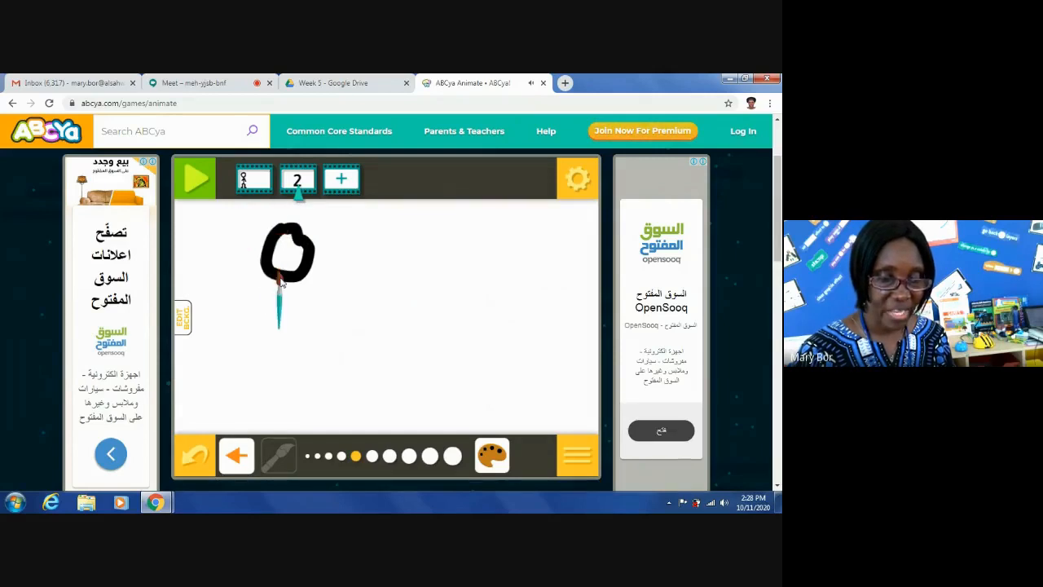
pyautogui.moveTo(281, 282); pyautogui.dragTo(279, 336)
pyautogui.moveTo(279, 337)
pyautogui.mouseDown()
pyautogui.moveTo(307, 362)
pyautogui.moveTo(271, 331)
pyautogui.moveTo(228, 364)
pyautogui.mouseUp()
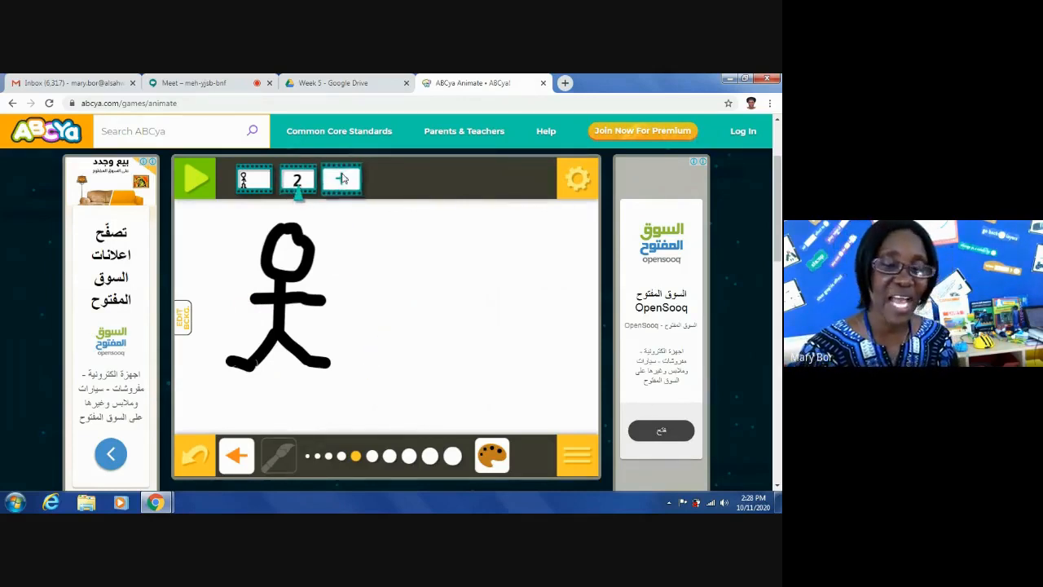
# - Add a third frame and paint the stick figure with both arms raised and its legs close together
pyautogui.scroll(-1, 343, 179)
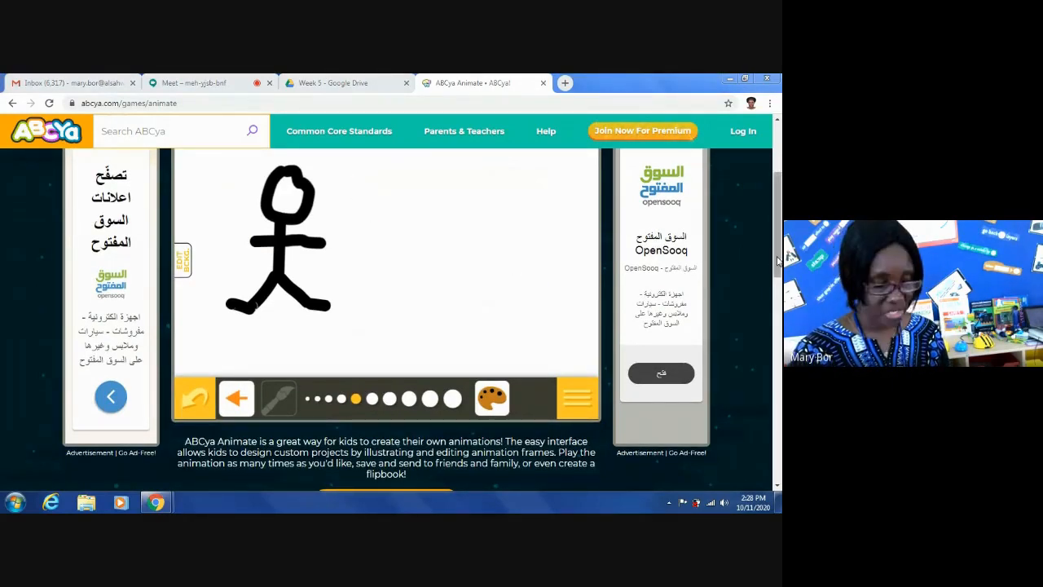
pyautogui.moveTo(778, 259); pyautogui.dragTo(769, 237)
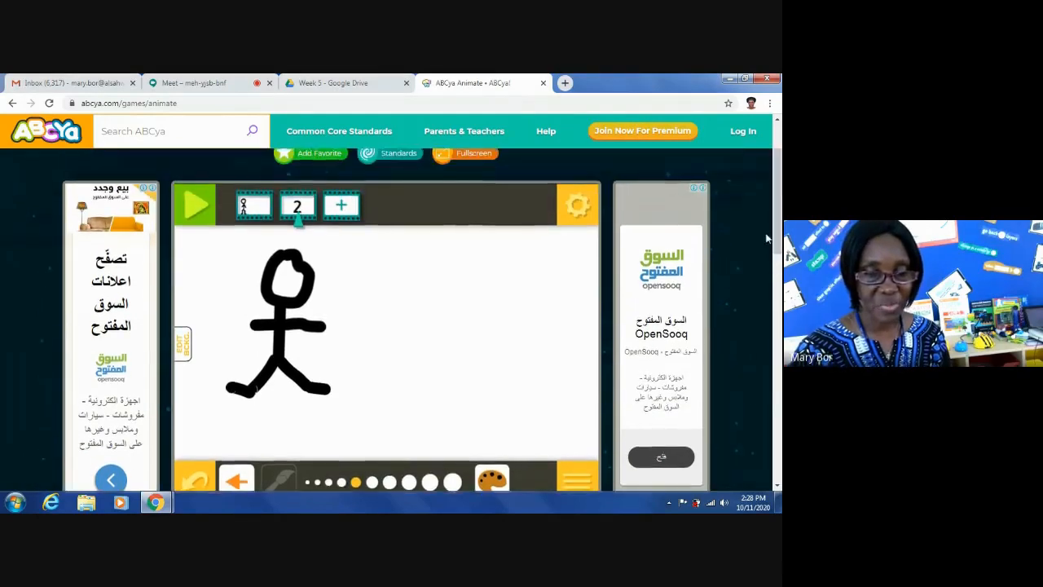
pyautogui.click(341, 207)
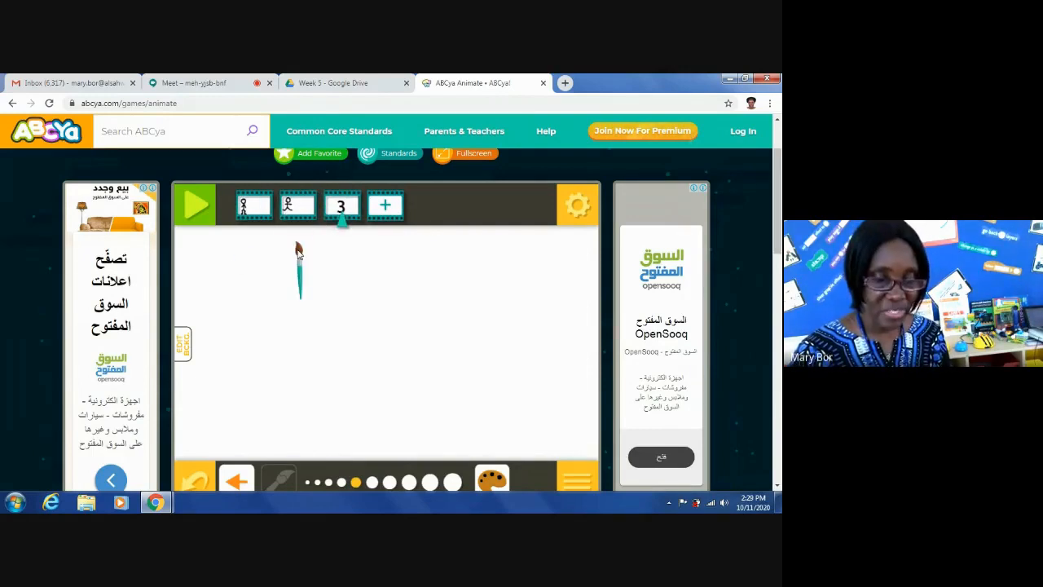
pyautogui.moveTo(291, 260)
pyautogui.mouseDown()
pyautogui.moveTo(272, 302)
pyautogui.moveTo(303, 308)
pyautogui.moveTo(323, 281)
pyautogui.moveTo(324, 263)
pyautogui.moveTo(308, 259)
pyautogui.mouseUp()
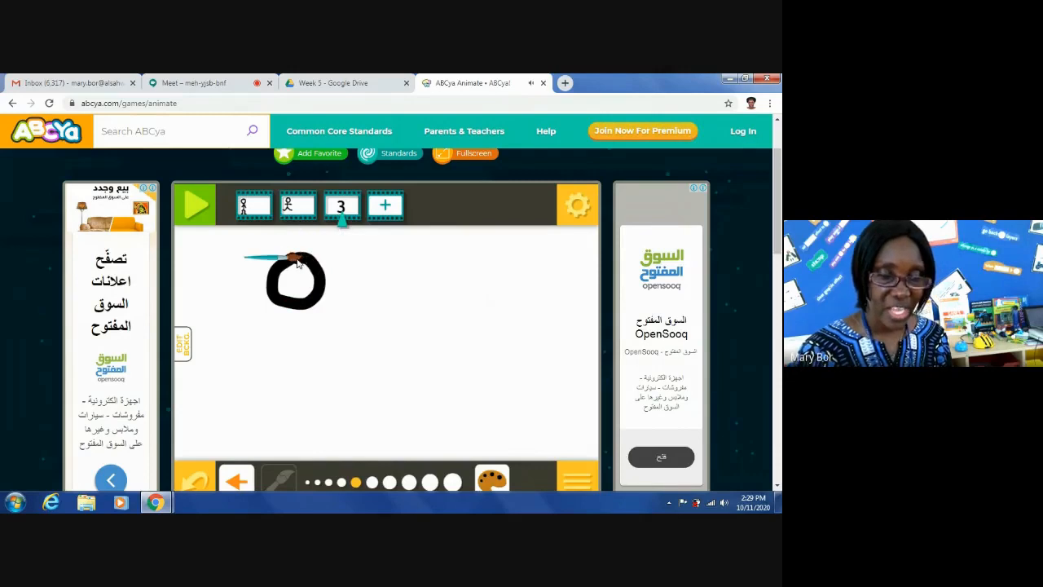
pyautogui.moveTo(297, 304)
pyautogui.mouseDown()
pyautogui.moveTo(289, 377)
pyautogui.moveTo(306, 394)
pyautogui.moveTo(306, 424)
pyautogui.mouseUp()
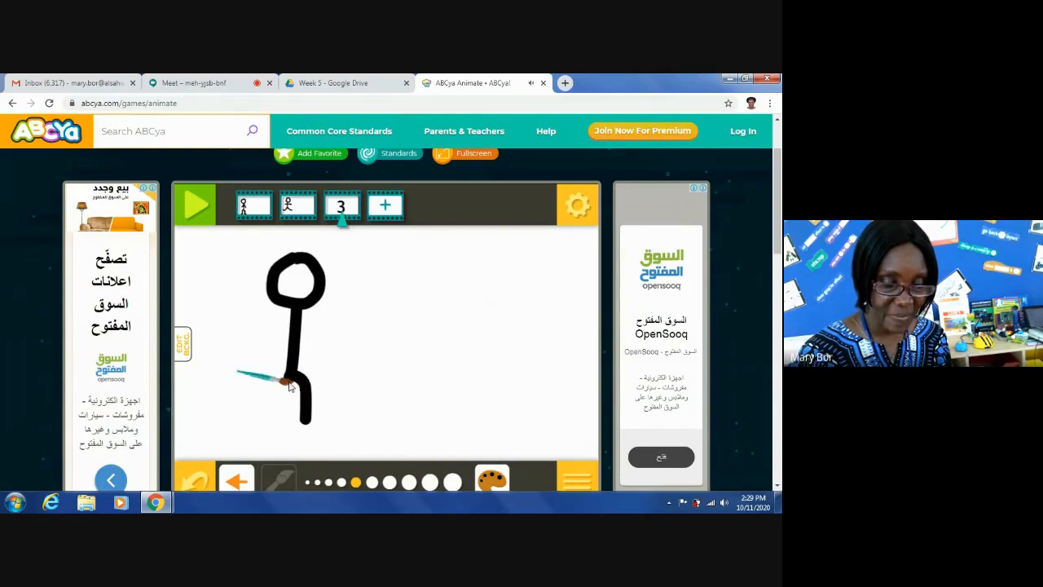
pyautogui.moveTo(284, 386)
pyautogui.mouseDown()
pyautogui.moveTo(280, 417)
pyautogui.moveTo(266, 421)
pyautogui.moveTo(321, 424)
pyautogui.mouseUp()
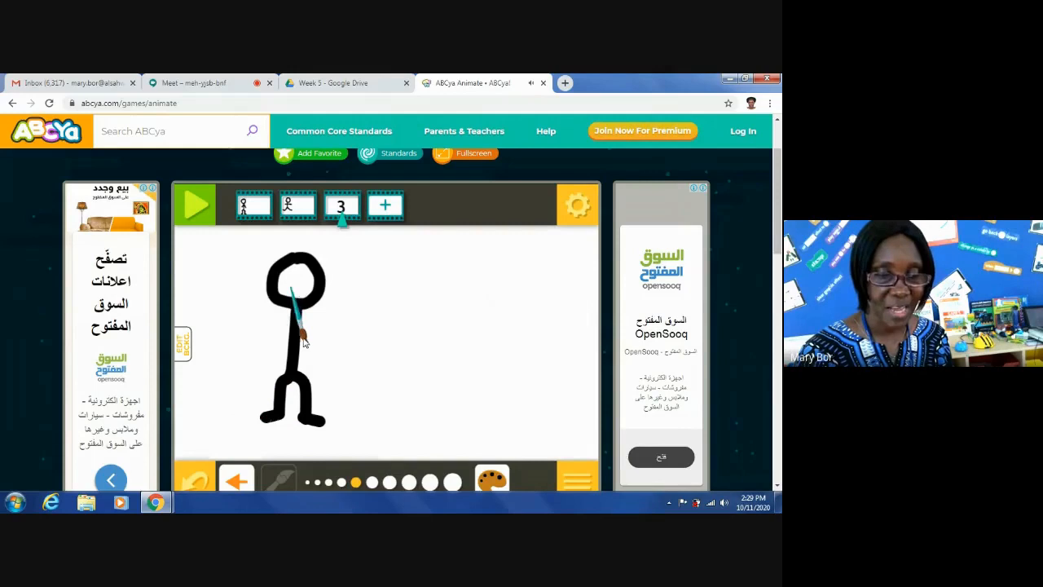
pyautogui.moveTo(297, 338); pyautogui.dragTo(340, 303)
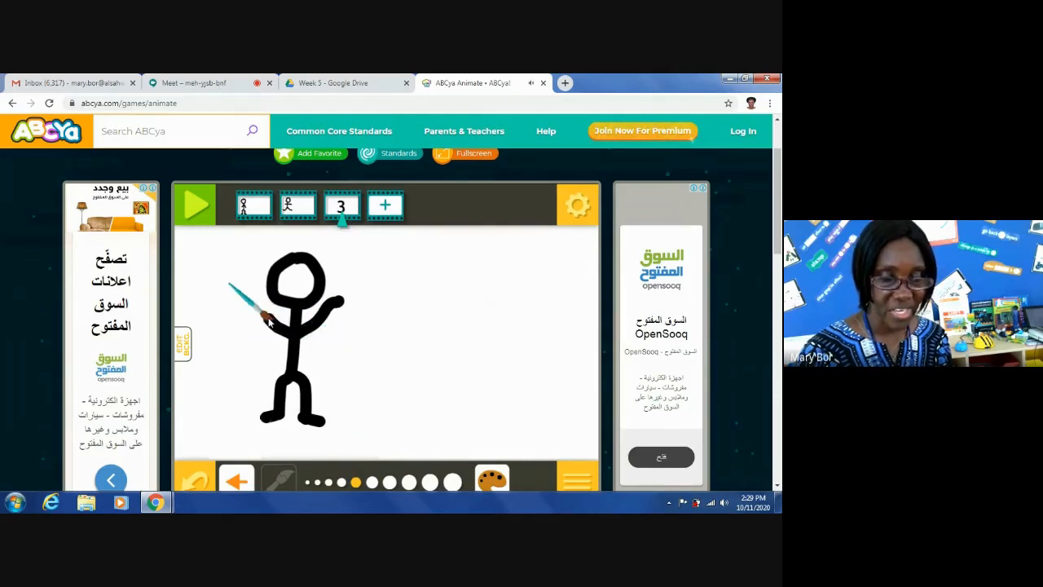
# - Play the three-frame animation to preview the figure's movement, and stop the playback
pyautogui.click(198, 209)
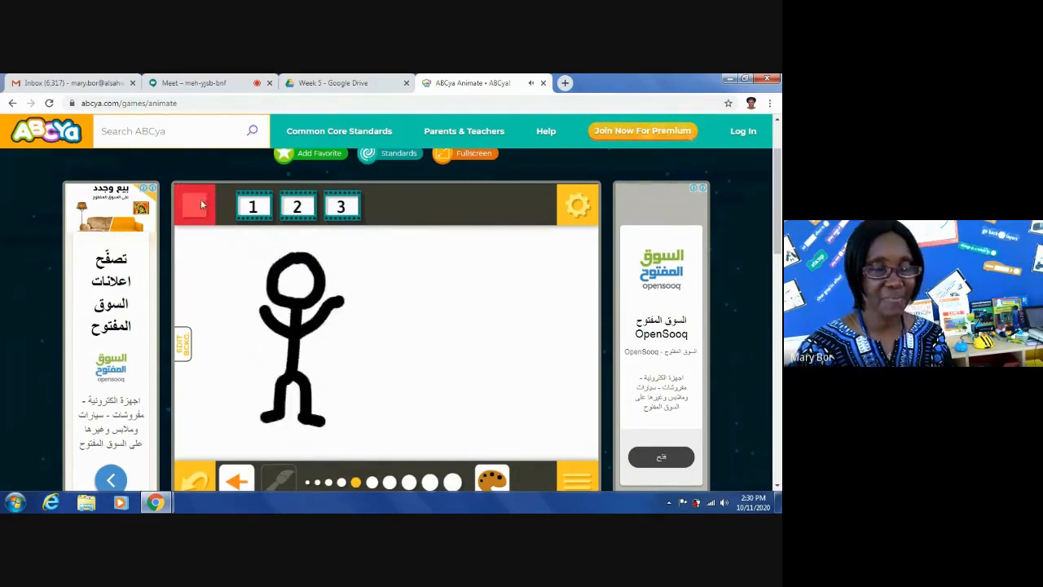
pyautogui.click(200, 201)
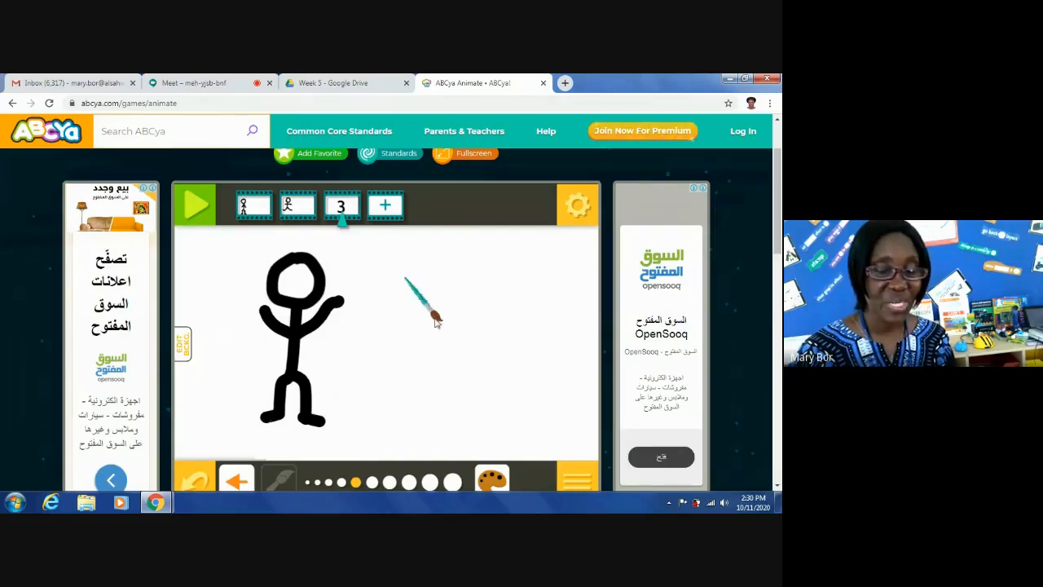
# - Browse the background scenes and apply the rainbow meadow background to frame 3
pyautogui.click(184, 344)
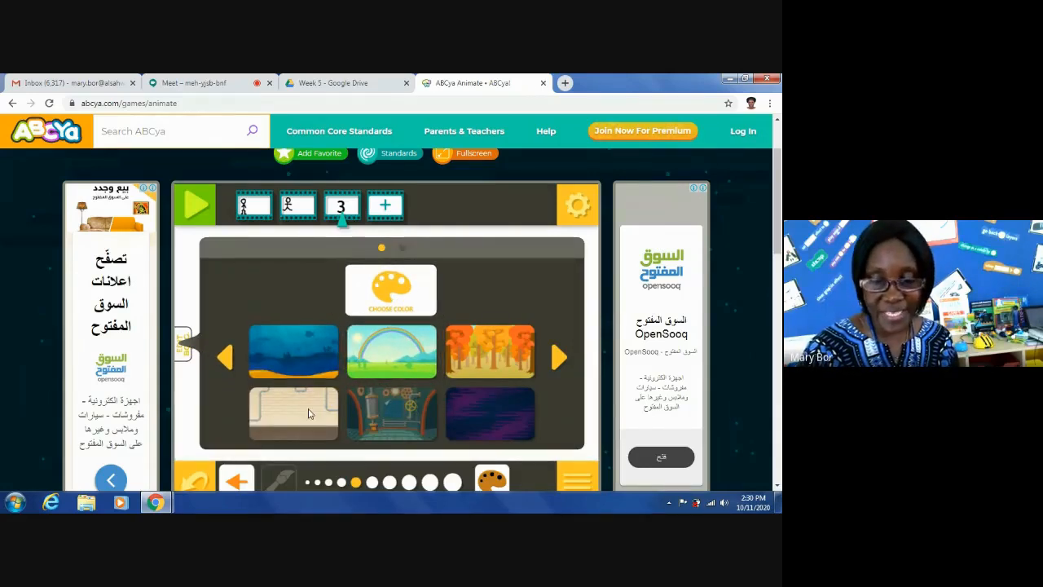
pyautogui.click(558, 359)
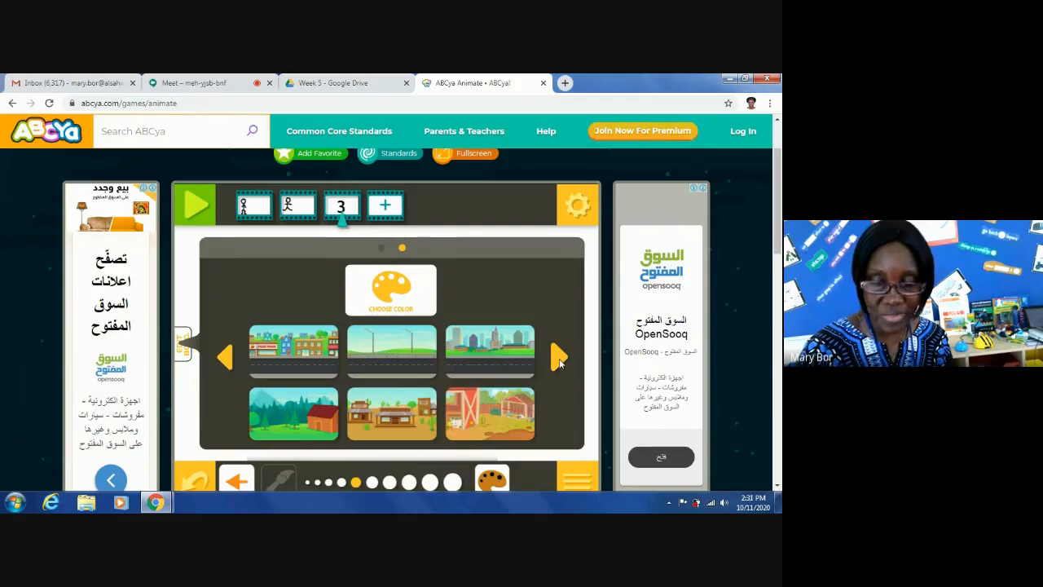
pyautogui.click(559, 359)
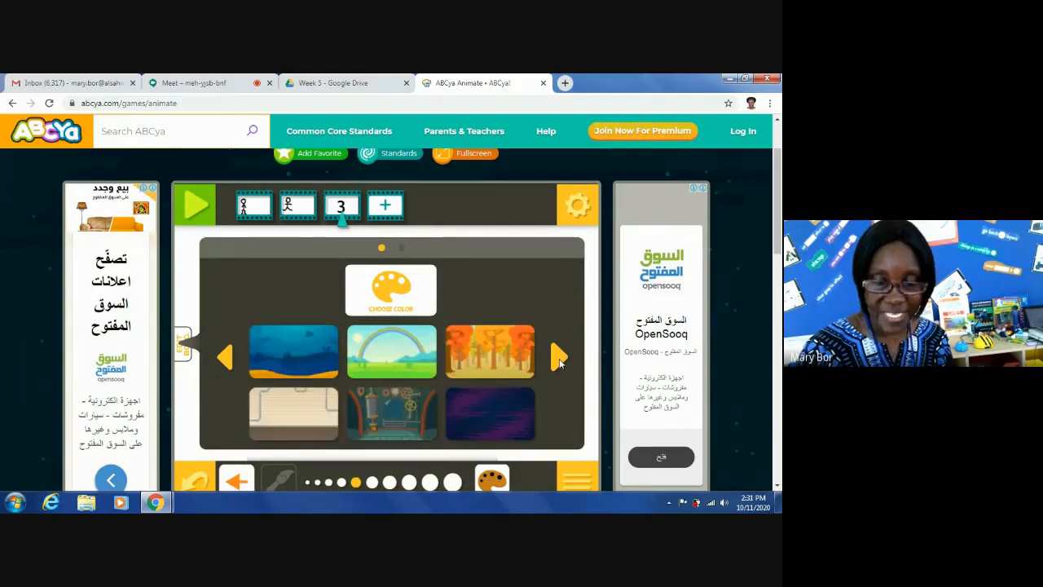
pyautogui.click(559, 361)
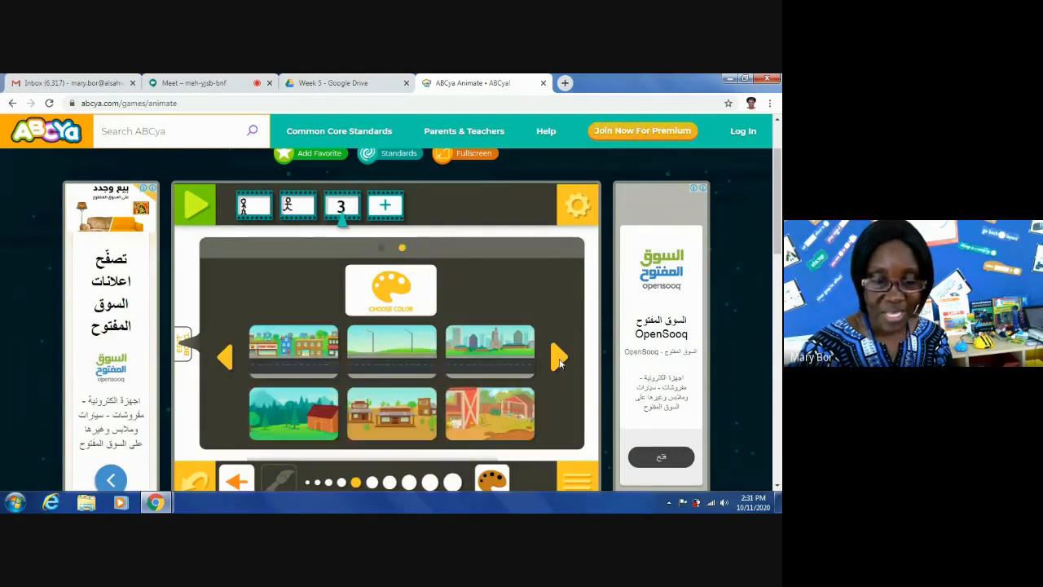
pyautogui.click(559, 359)
pyautogui.click(559, 358)
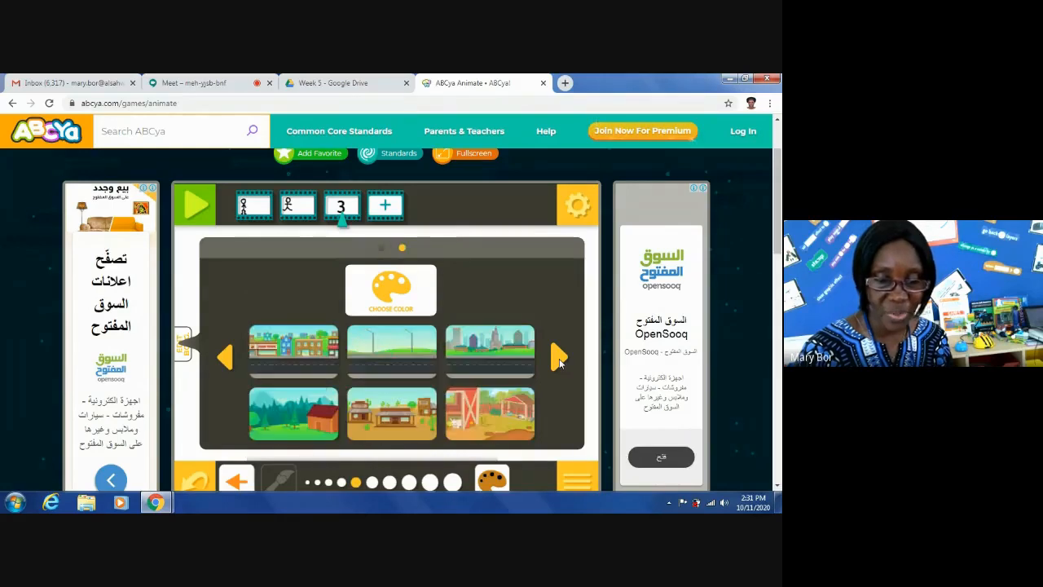
pyautogui.click(559, 360)
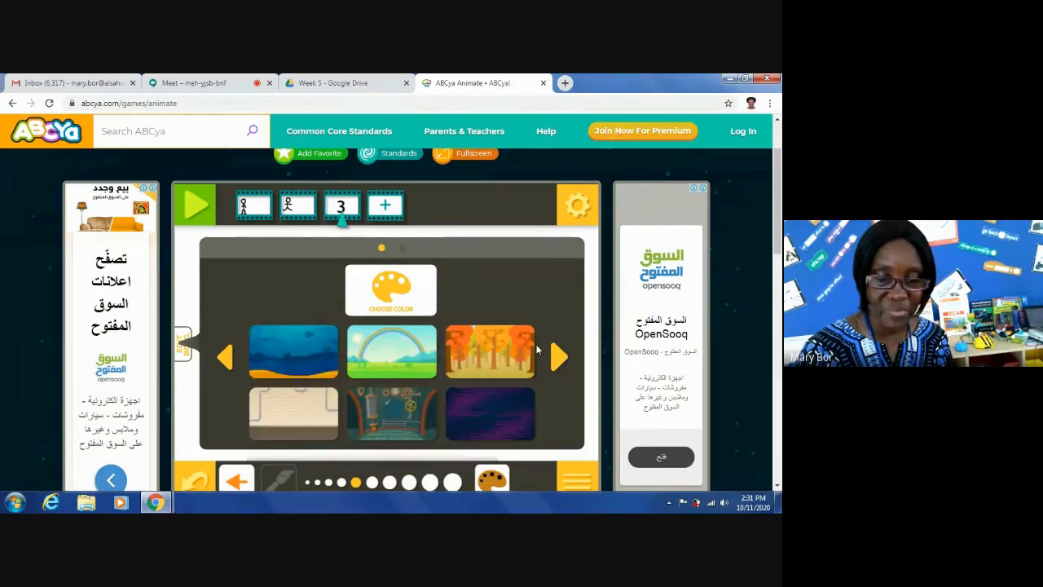
pyautogui.click(395, 355)
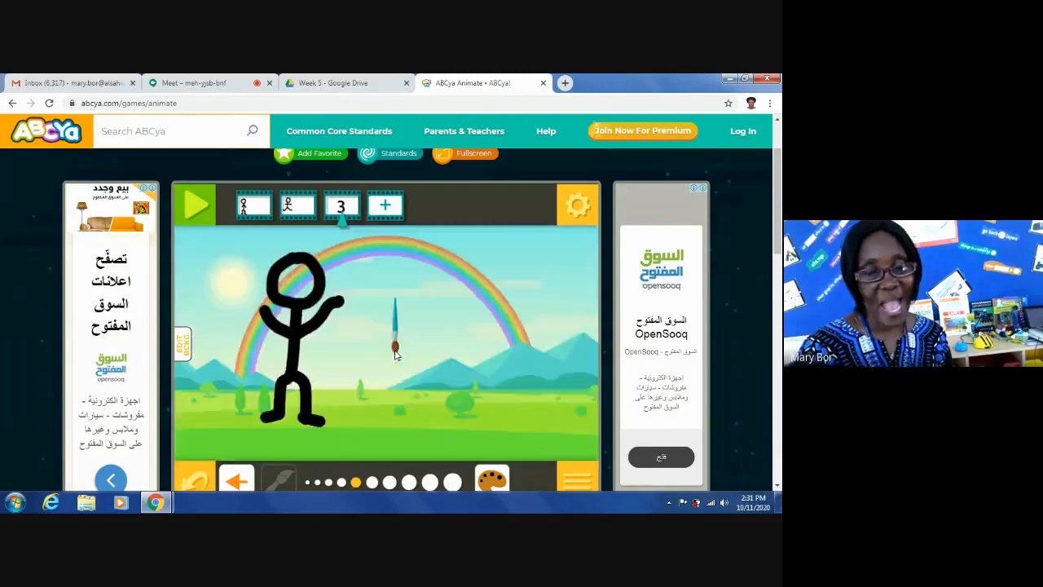
# - Switch to frame 2 and give it the same rainbow meadow background
pyautogui.click(300, 207)
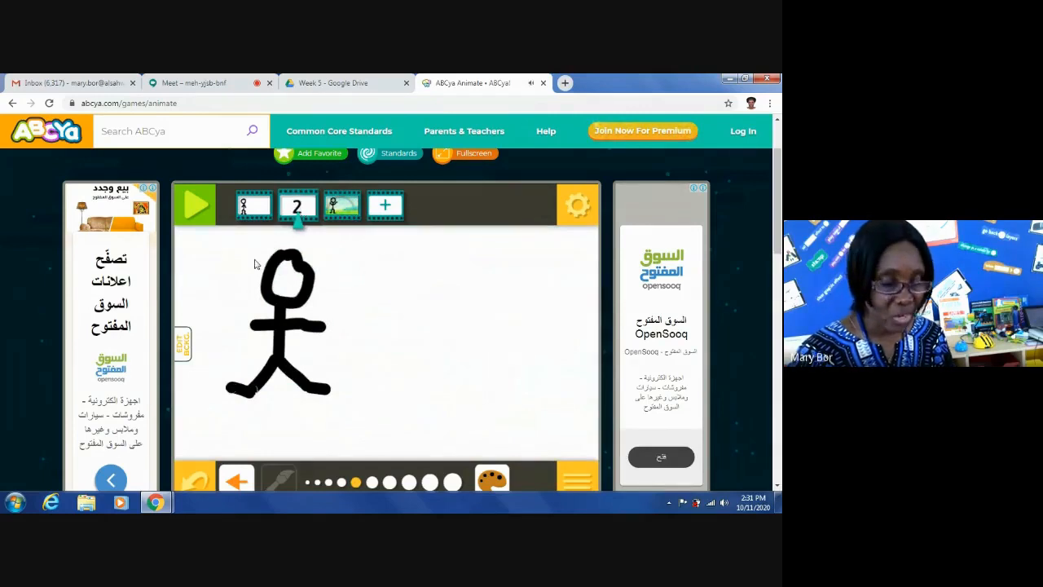
pyautogui.click(184, 345)
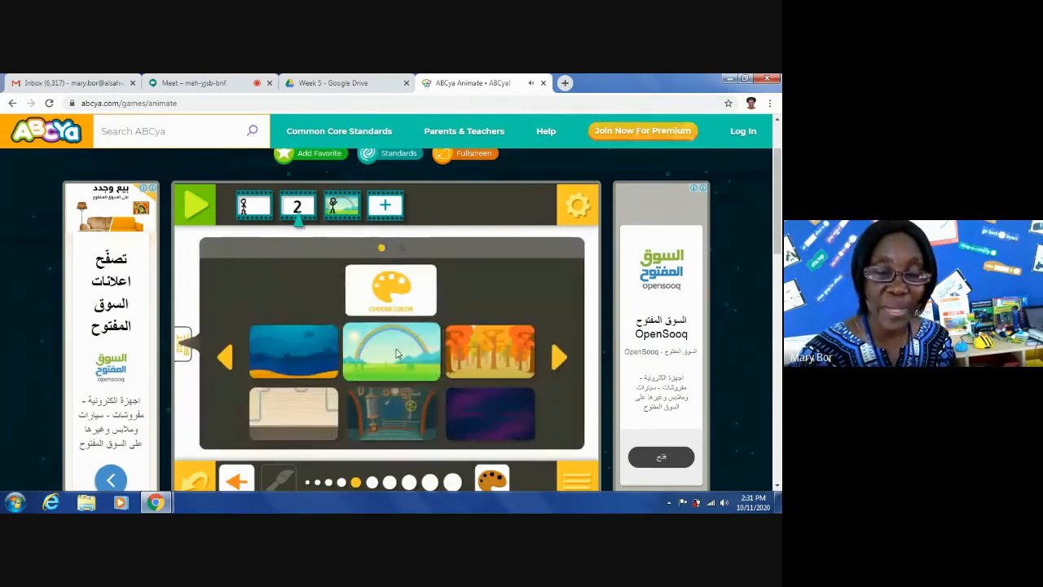
pyautogui.click(397, 352)
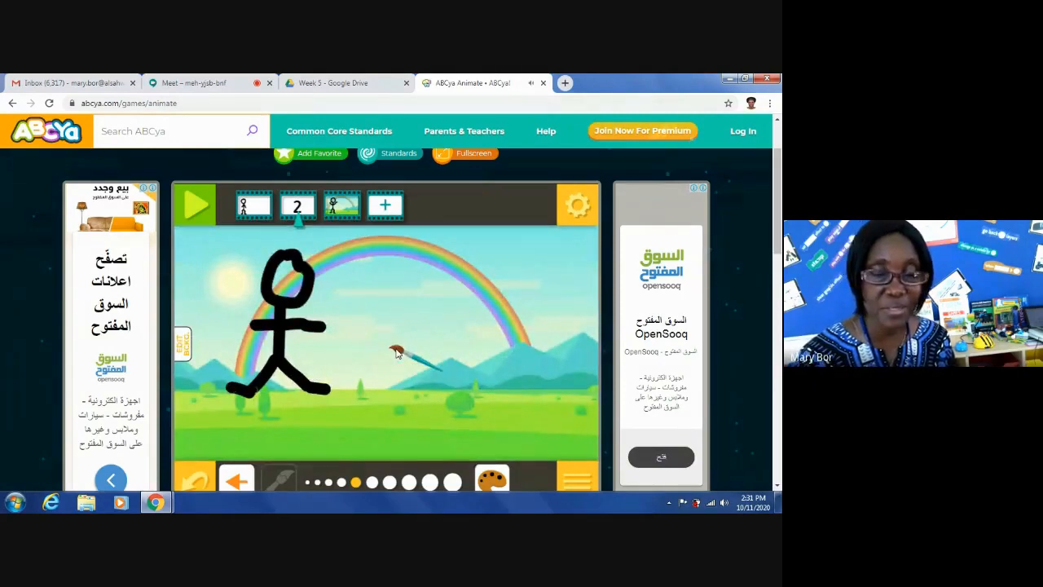
# - Switch to frame 1 and apply the rainbow meadow background behind its standing stick figure
pyautogui.click(261, 210)
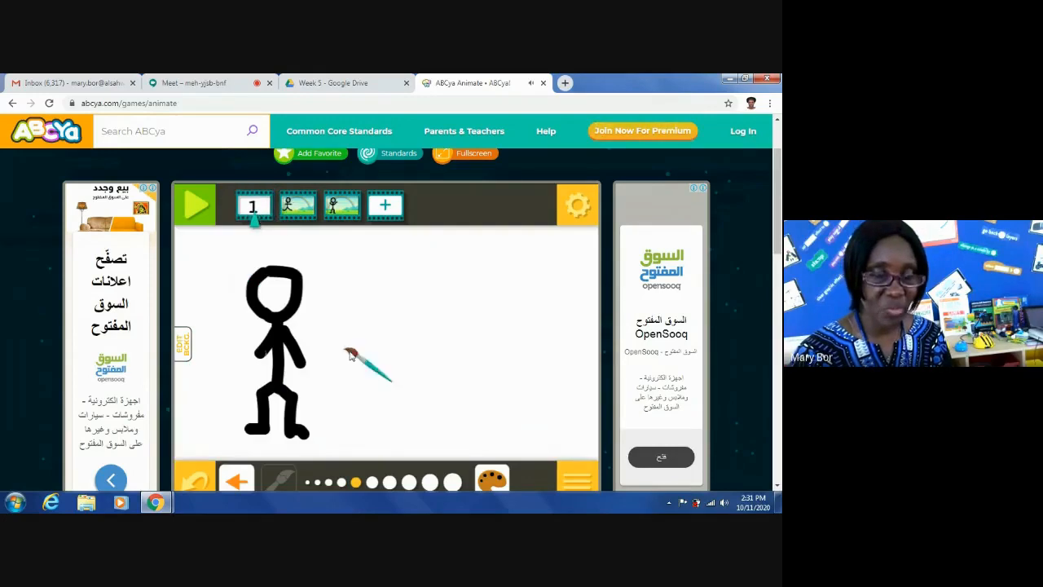
pyautogui.click(184, 345)
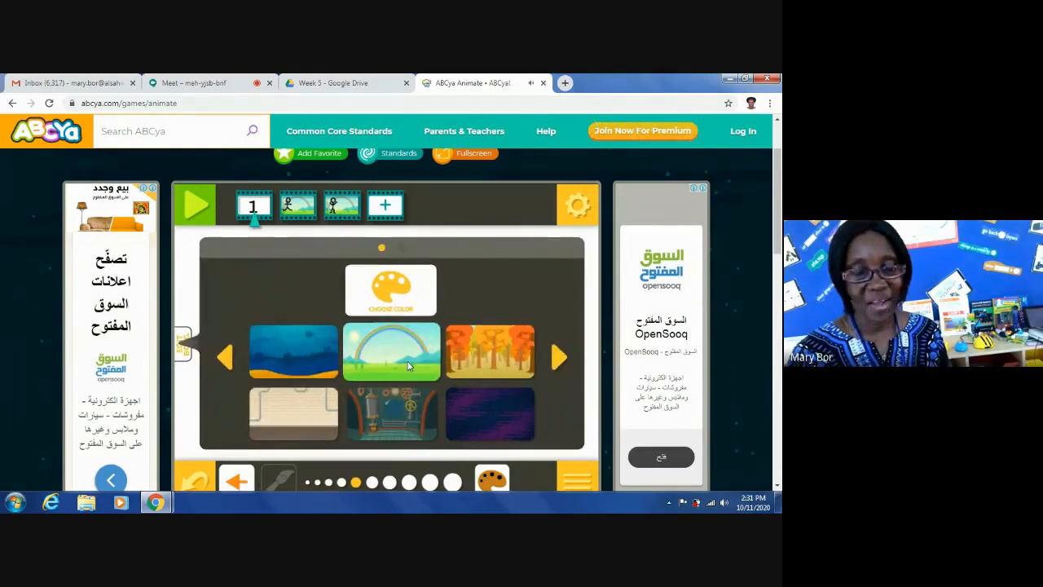
pyautogui.click(408, 366)
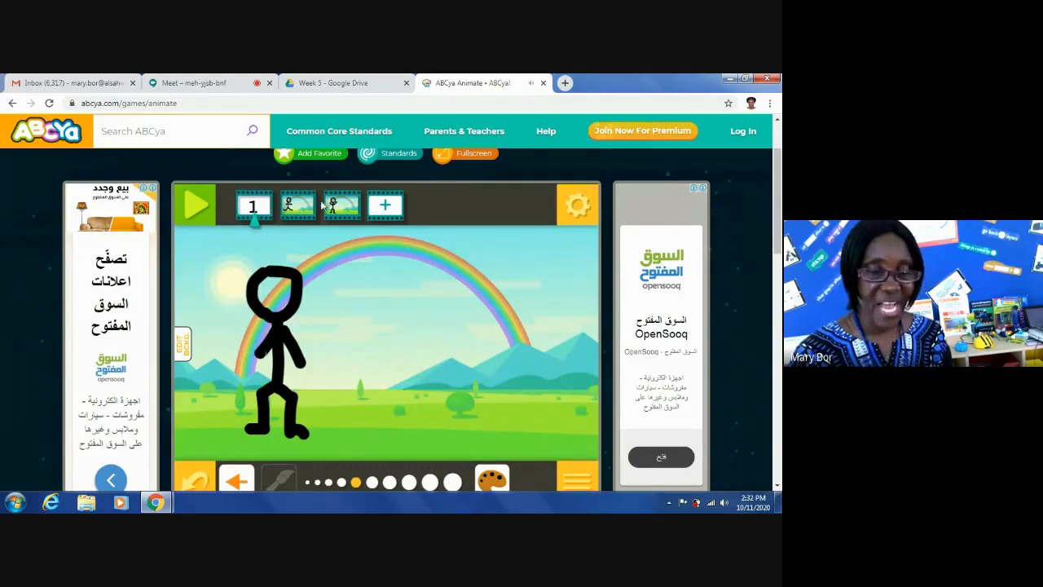
pyautogui.click(392, 322)
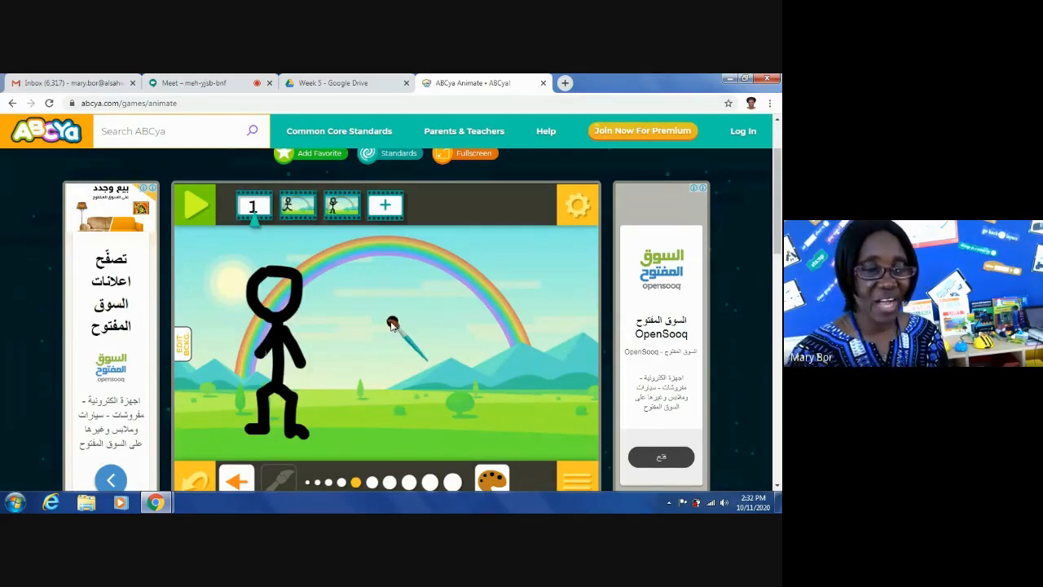
# - Play the animation to preview all three frames with the rainbow meadow background, and stop the playback
pyautogui.click(194, 204)
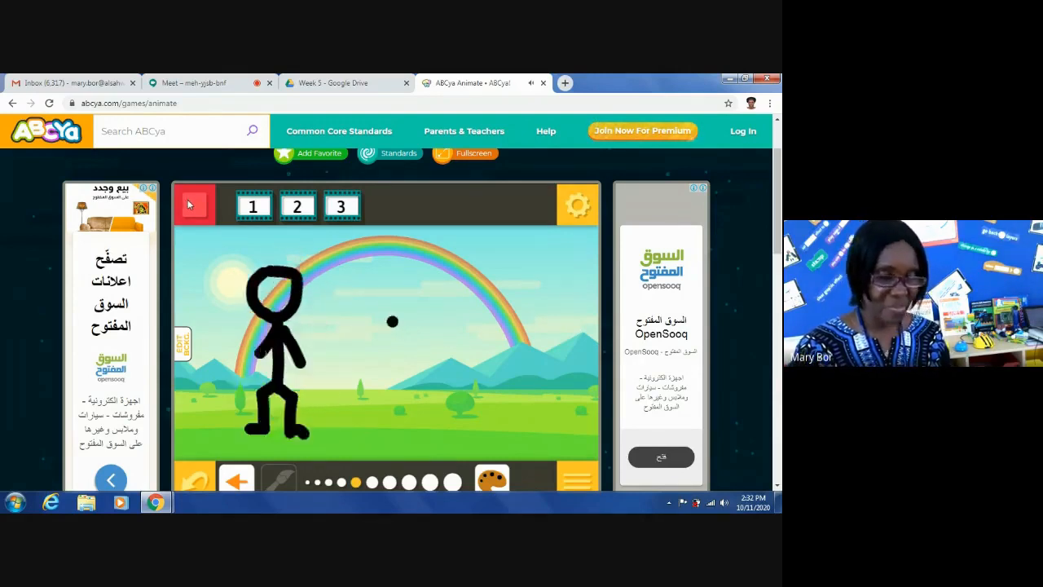
pyautogui.click(188, 204)
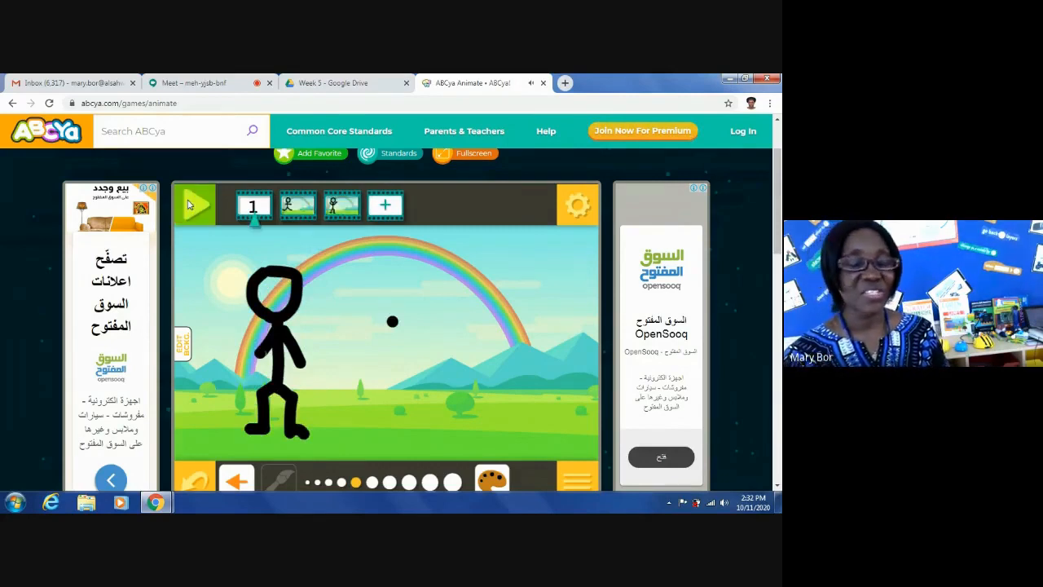